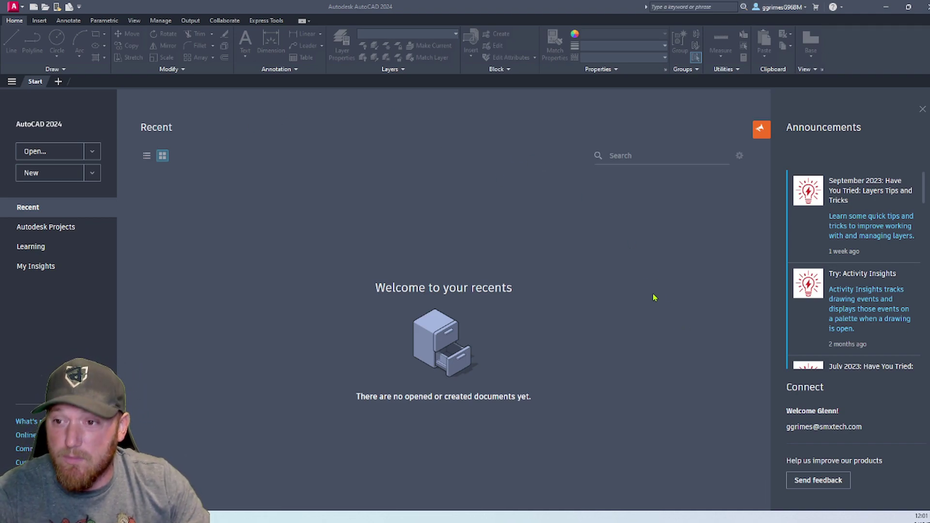
# Create a new drawing and declutter its workspace by docking the command line below the canvas and enabling Clean Screen.
pyautogui.click(51, 173)
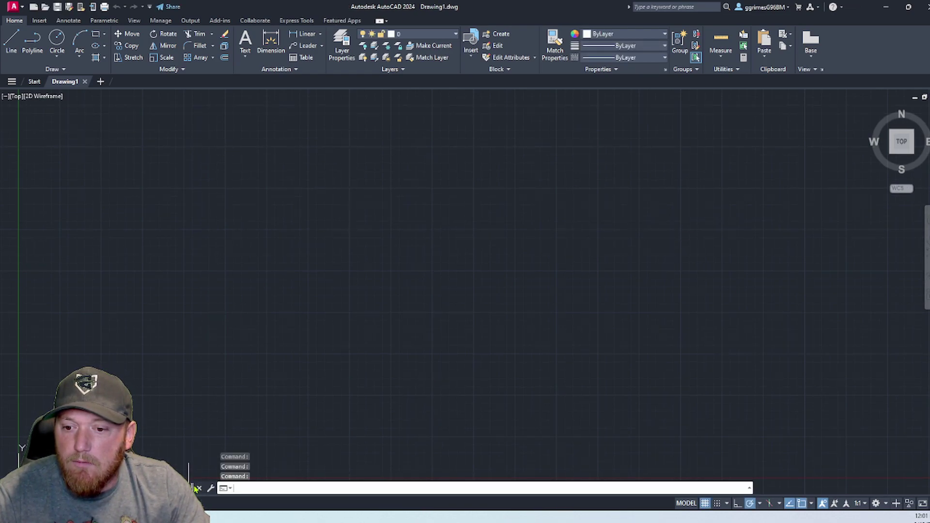
pyautogui.moveTo(193, 488); pyautogui.dragTo(203, 499)
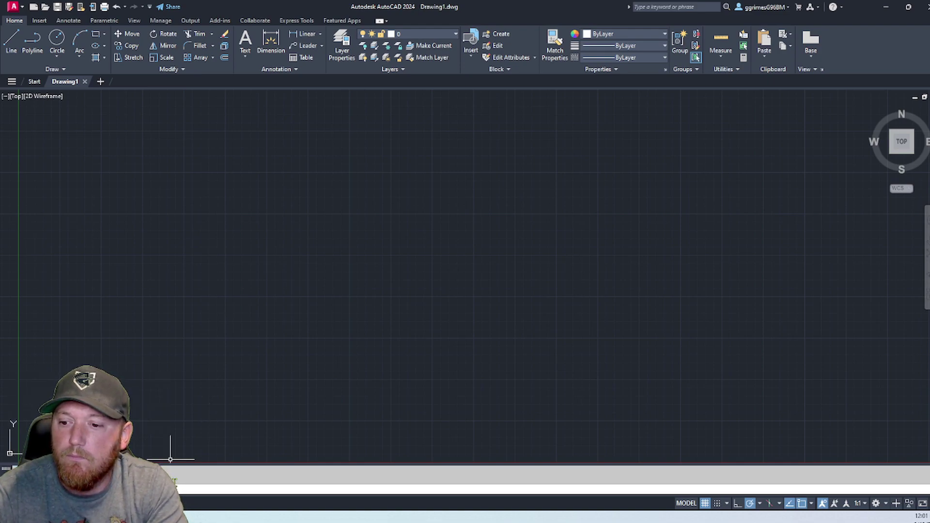
pyautogui.hotkey('ctrl', '0')
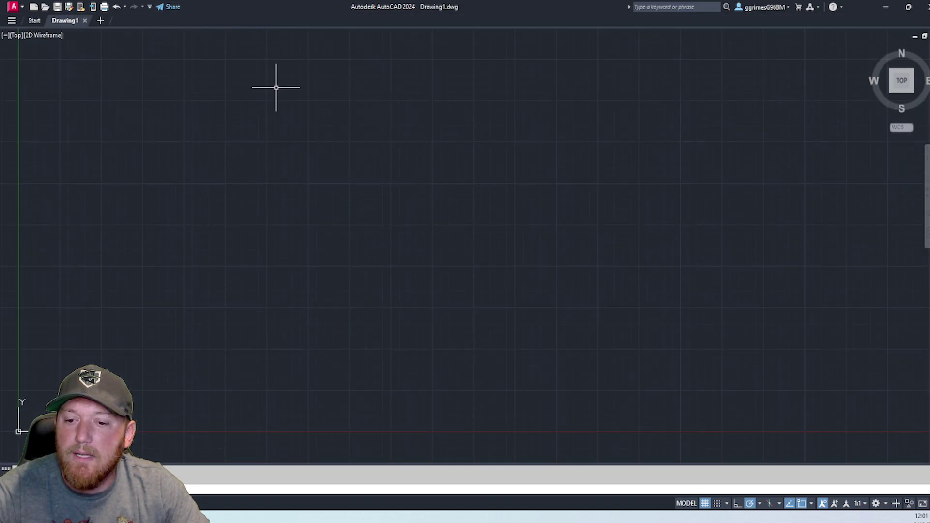
# In the display options, turn off Display File Tabs and set arc and circle smoothness to 10000.
pyautogui.write('OP')
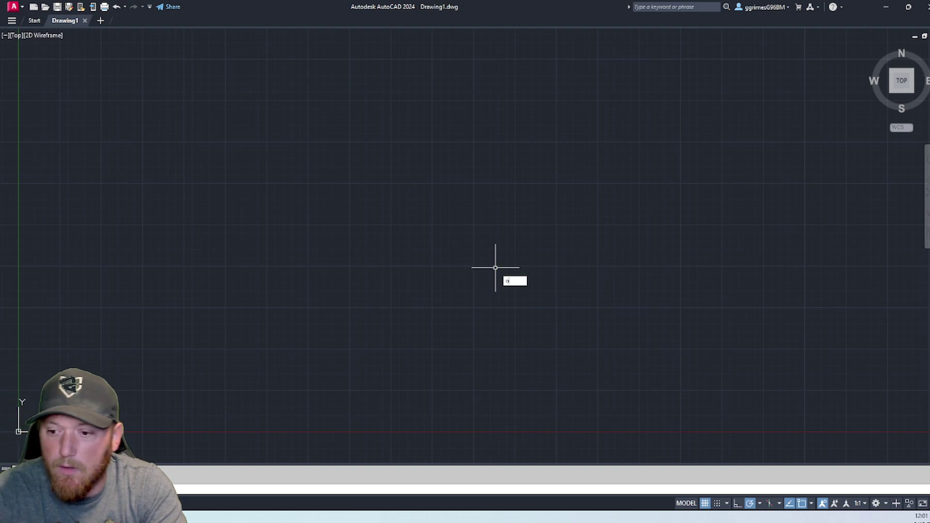
pyautogui.write('TIONS')
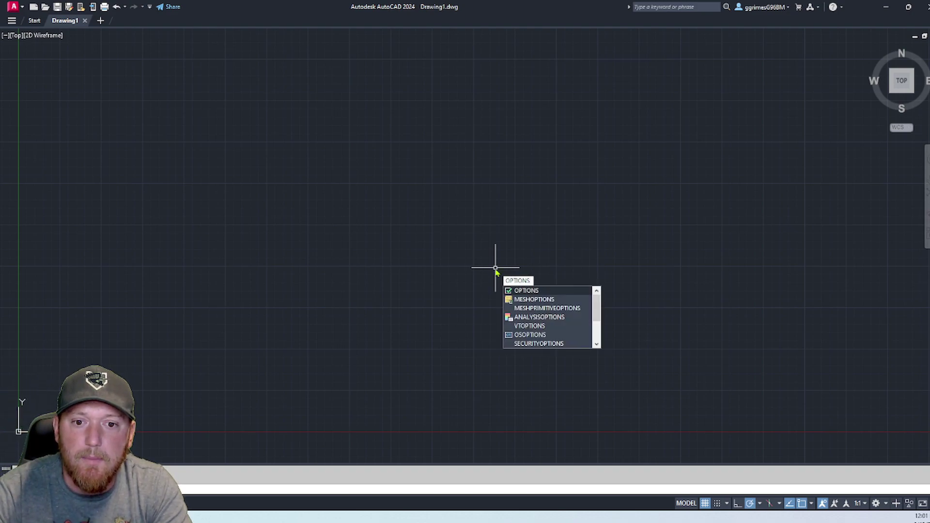
pyautogui.press('Return')
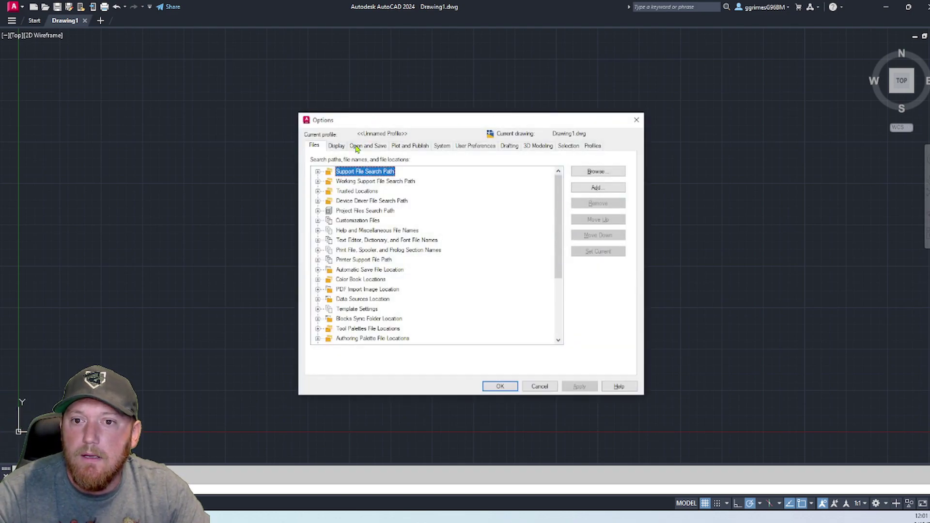
pyautogui.click(338, 145)
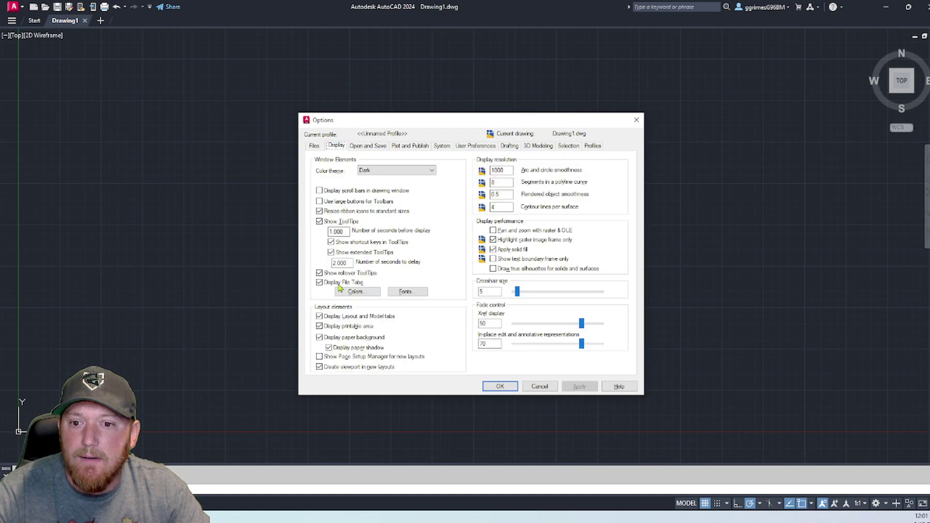
pyautogui.click(320, 282)
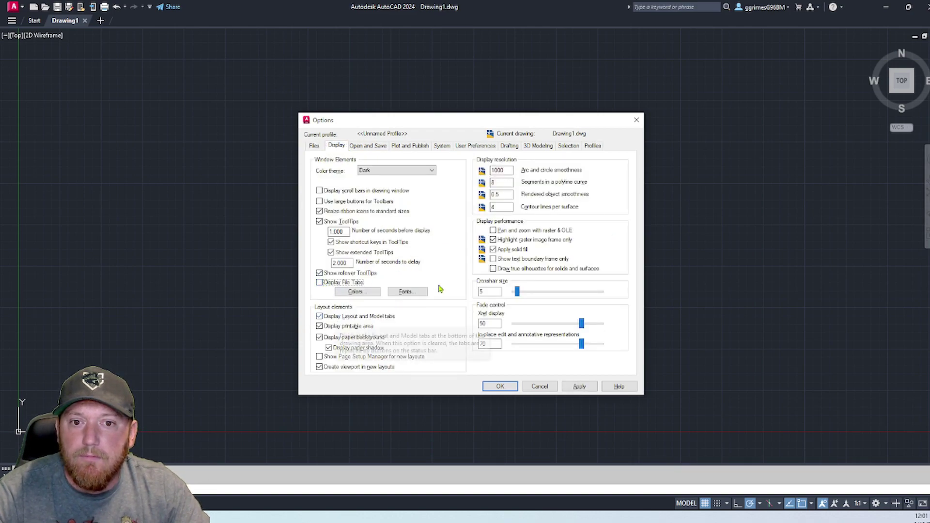
pyautogui.doubleClick(505, 170)
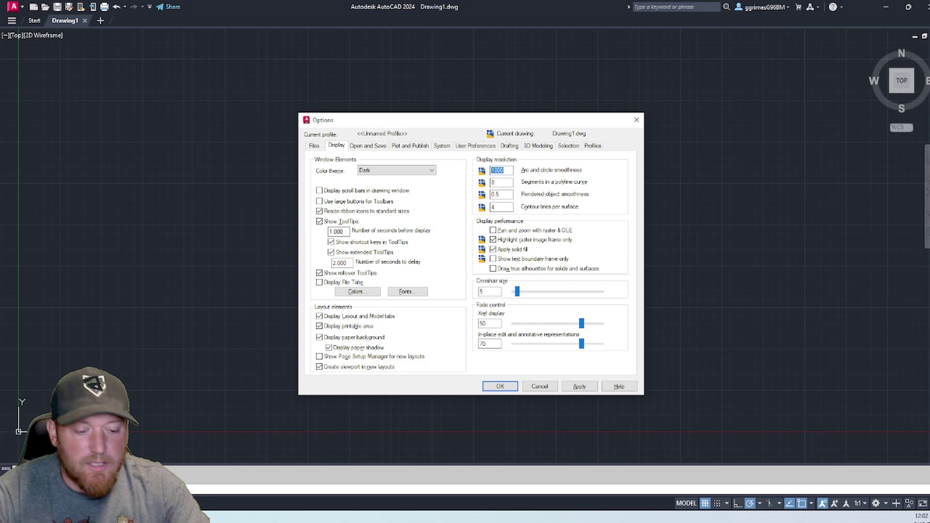
pyautogui.write('1000')
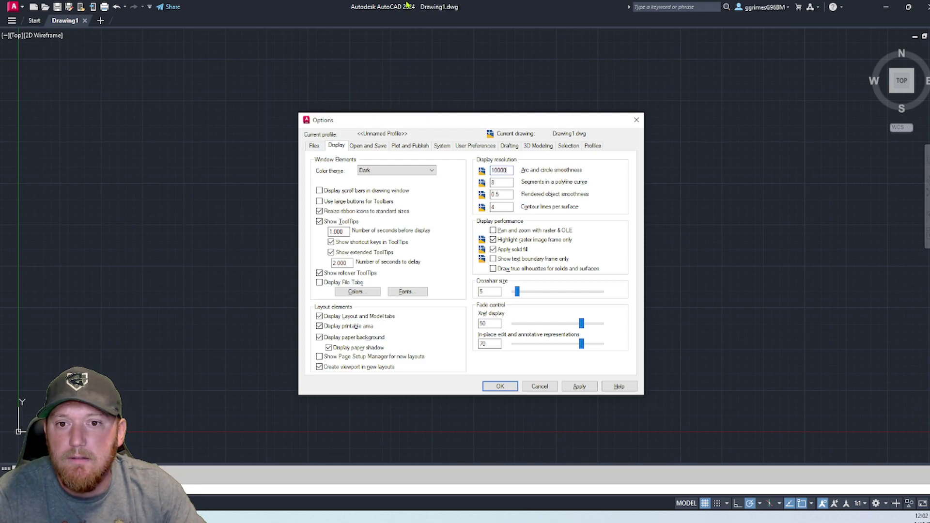
# Customize right-click to Repeat Last Command in default and edit modes and ENTER in command mode, and apply the options.
pyautogui.click(477, 146)
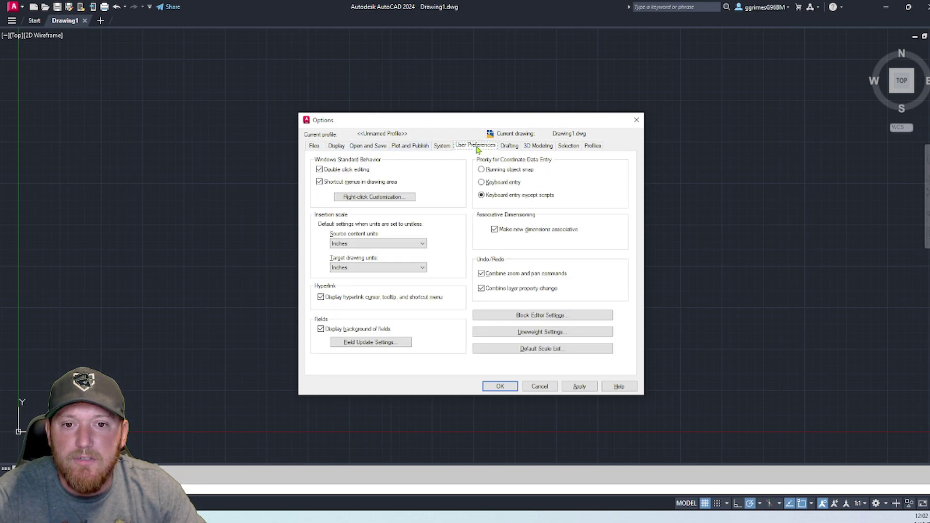
pyautogui.click(382, 196)
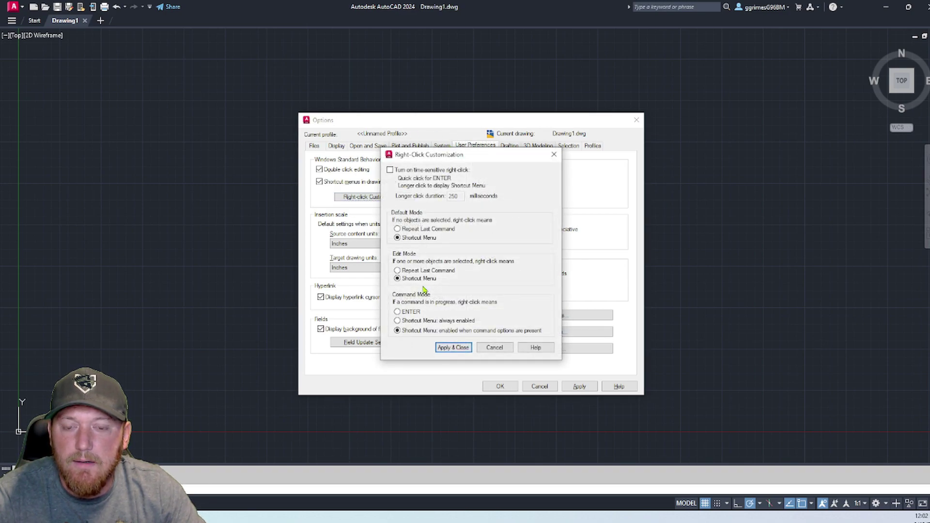
pyautogui.click(398, 229)
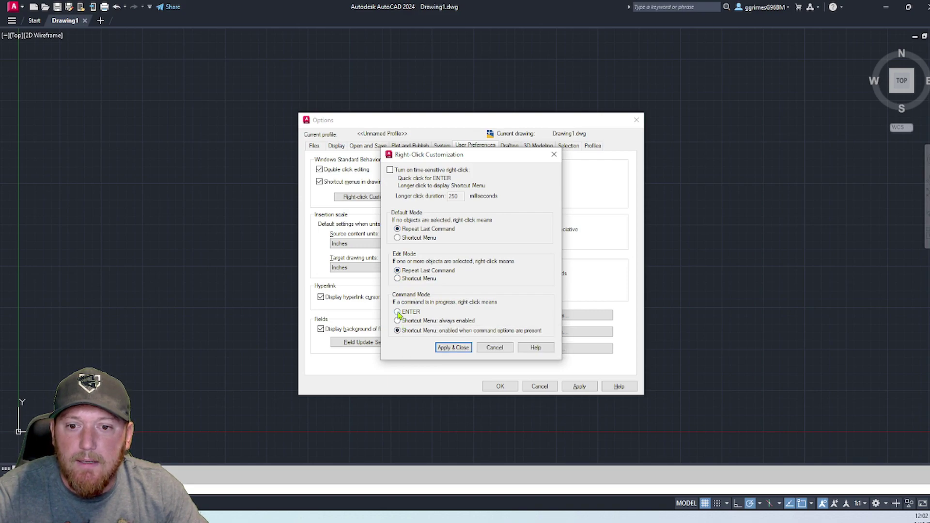
pyautogui.click(453, 347)
pyautogui.click(584, 387)
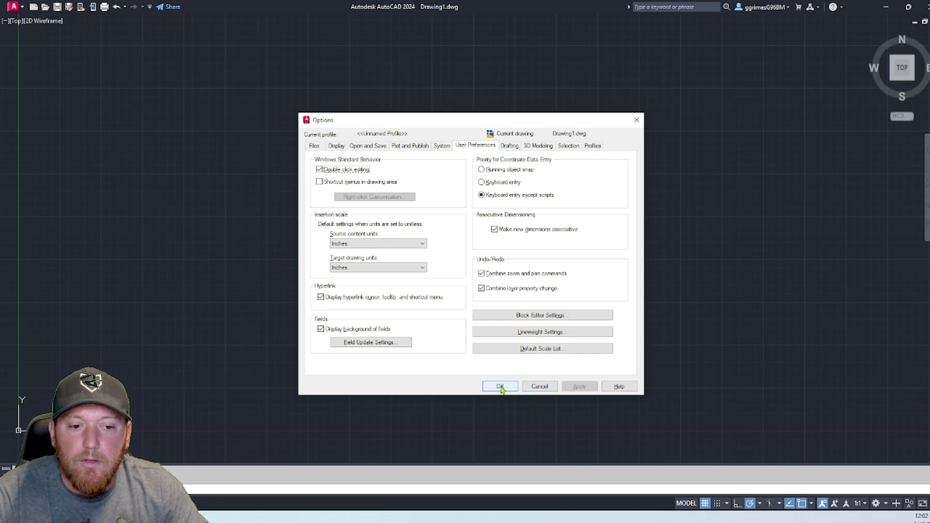
pyautogui.click(500, 387)
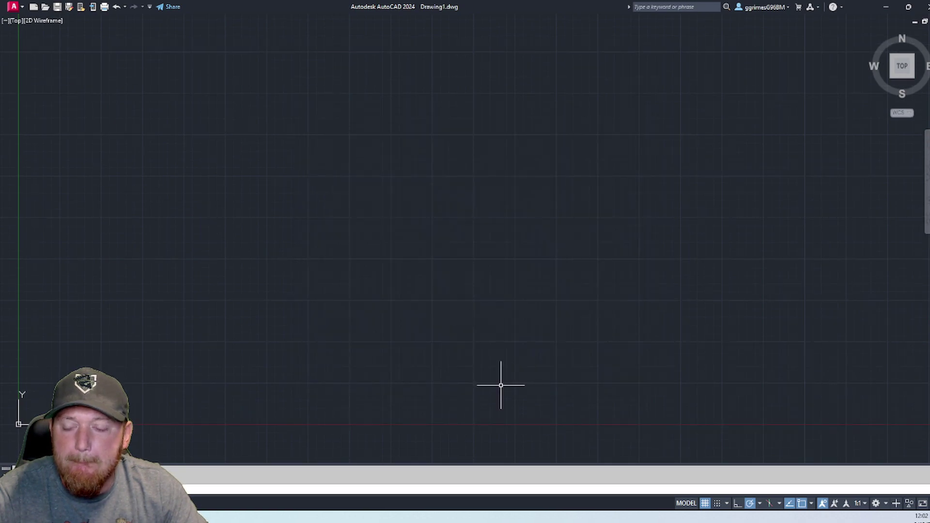
# Show the menu bar and dock the AutoCAD Draw toolbar vertically along the drawing area's left side.
pyautogui.click(148, 7)
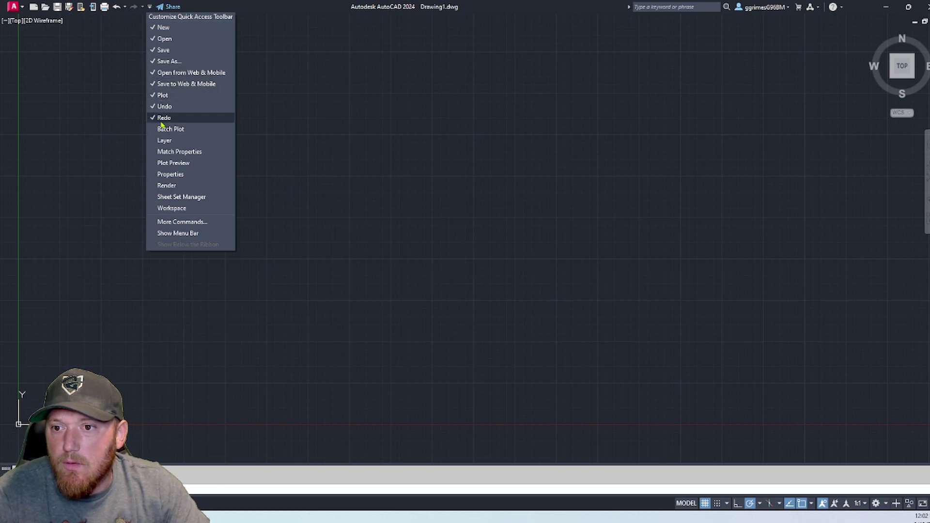
pyautogui.click(178, 234)
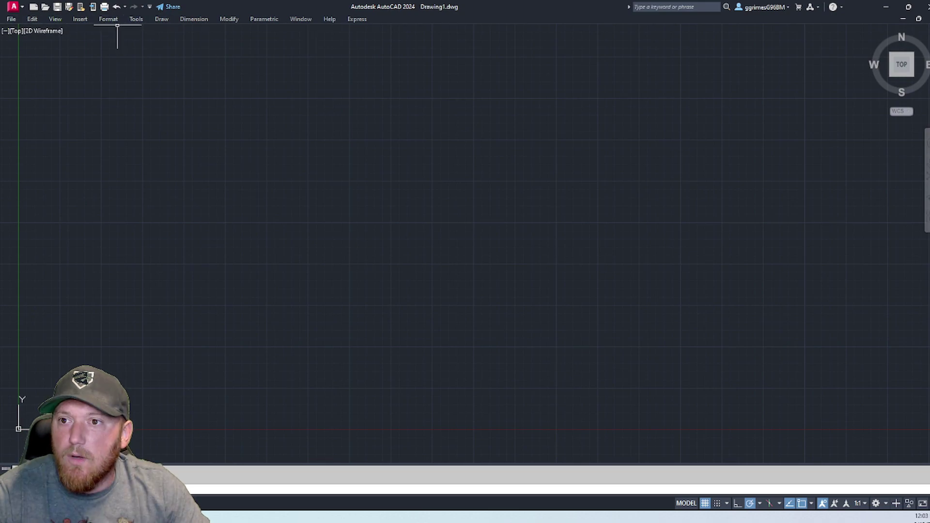
pyautogui.click(135, 19)
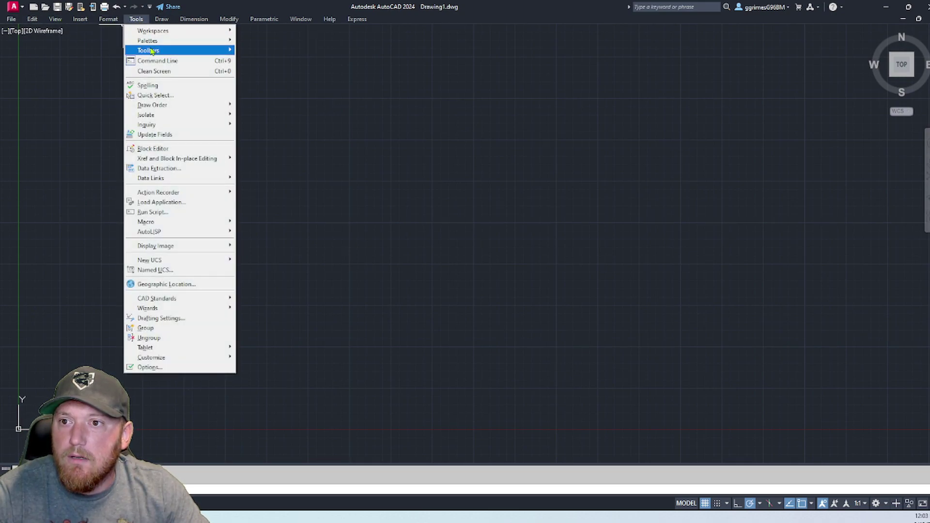
pyautogui.moveTo(152, 50)
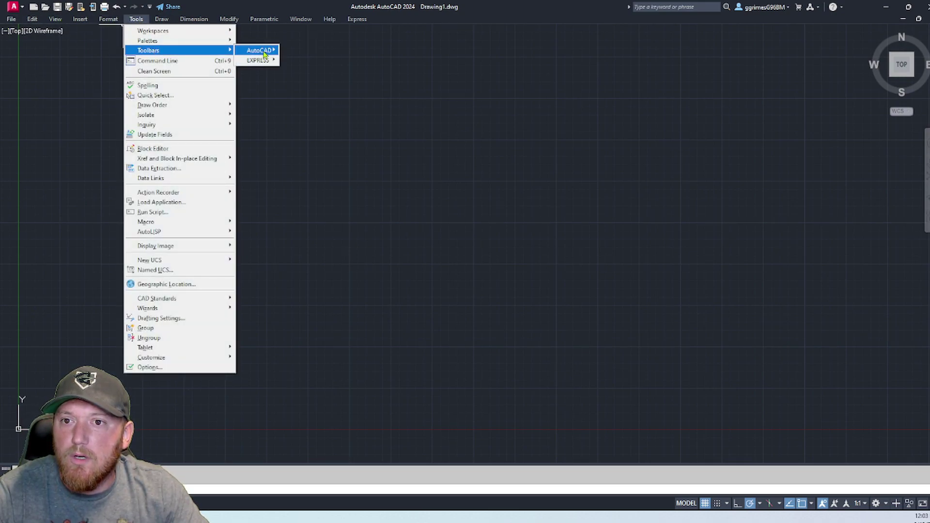
pyautogui.moveTo(260, 51)
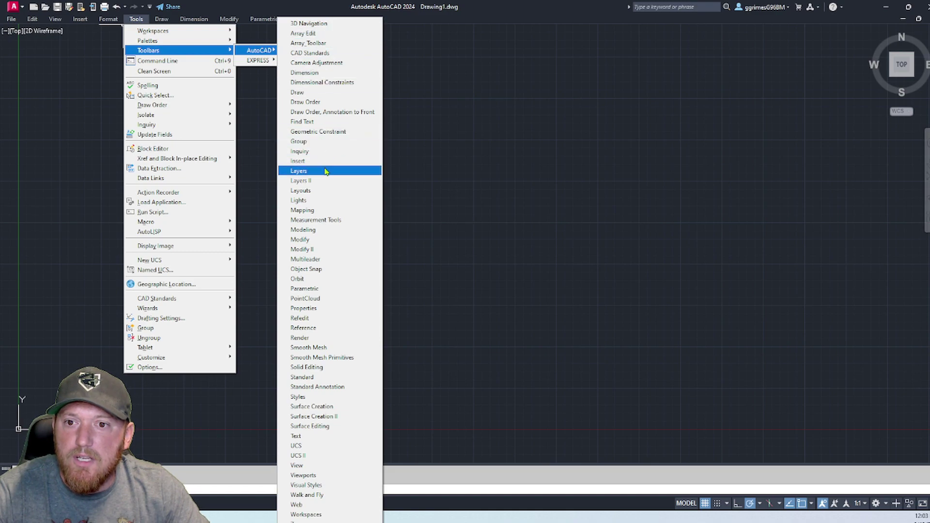
pyautogui.click(315, 93)
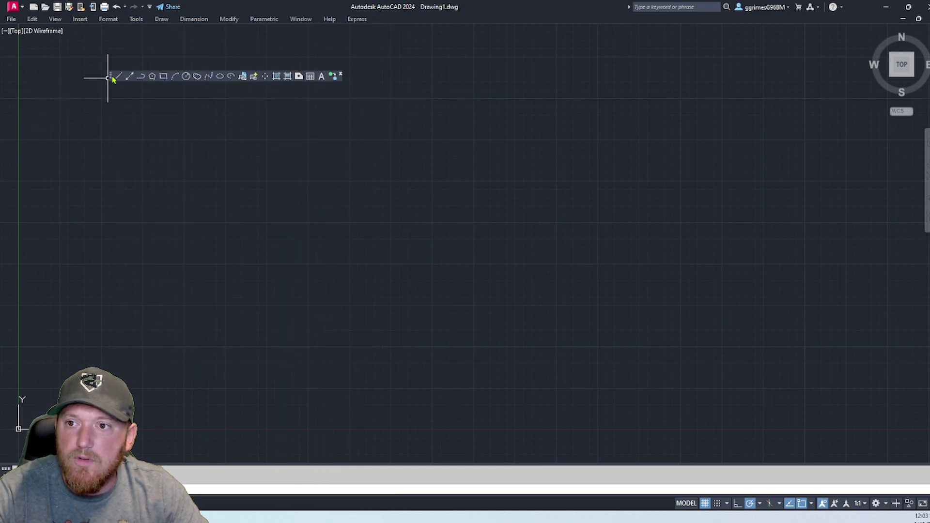
pyautogui.moveTo(111, 78)
pyautogui.mouseDown()
pyautogui.moveTo(6, 102)
pyautogui.moveTo(4, 179)
pyautogui.moveTo(5, 152)
pyautogui.mouseUp()
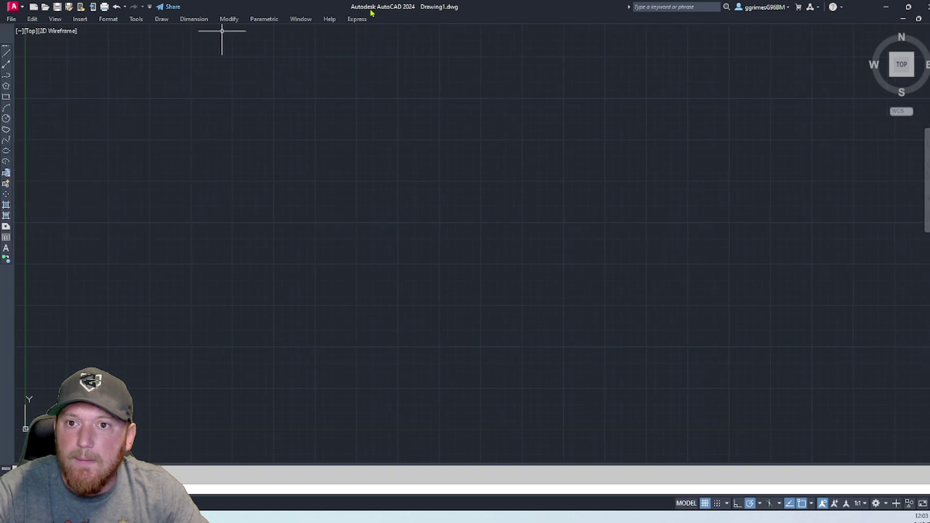
# Turn on the Layers, Modify and Object Snap toolbars.
pyautogui.click(144, 19)
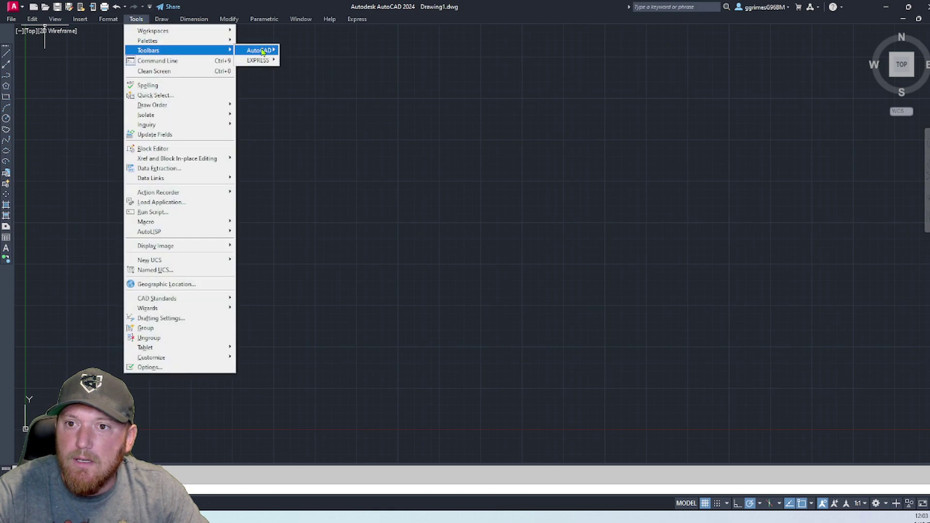
pyautogui.rightClick(6, 48)
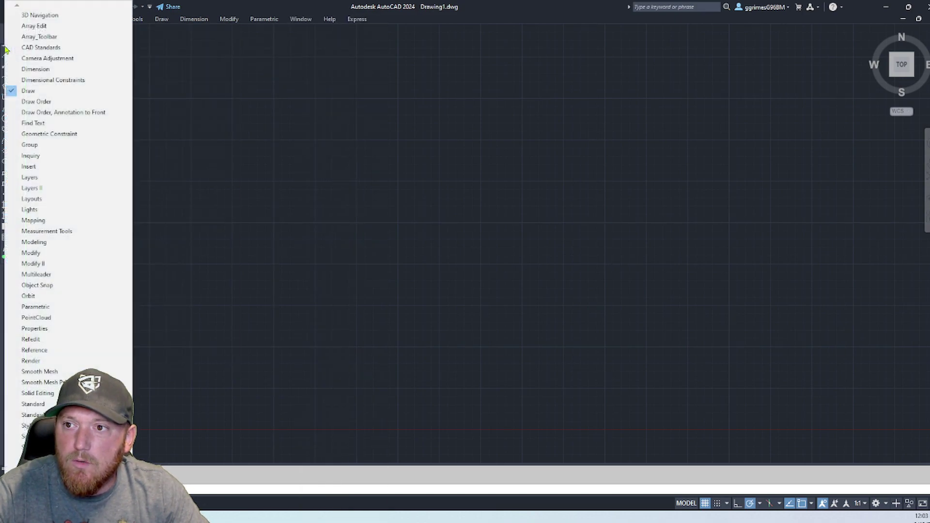
pyautogui.click(68, 180)
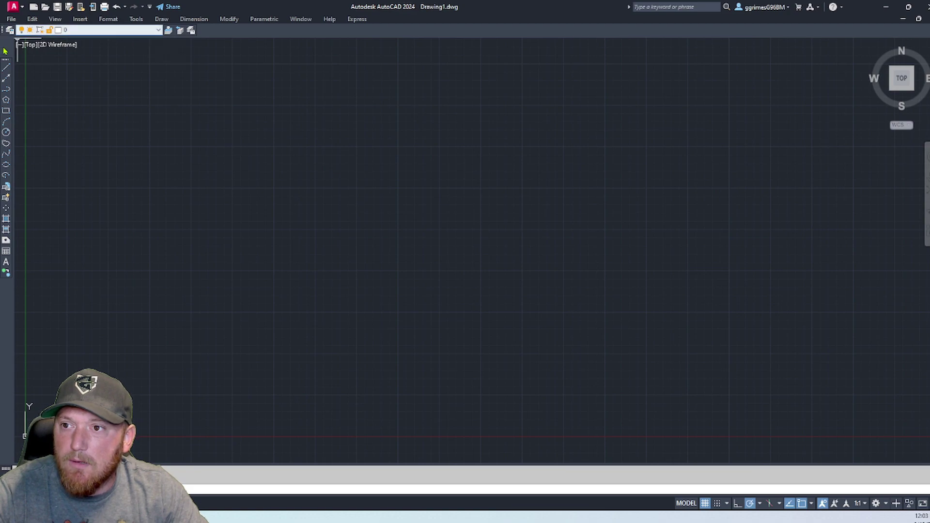
pyautogui.rightClick(2, 32)
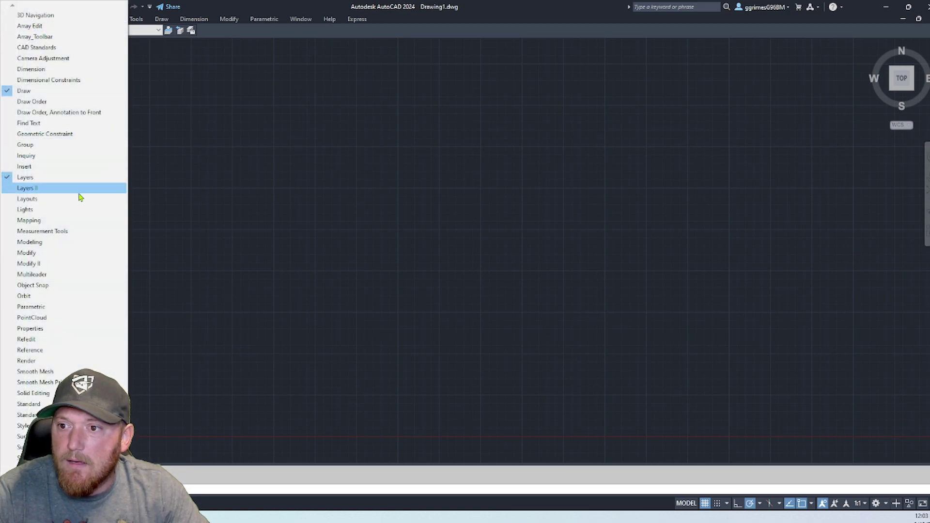
pyautogui.click(69, 253)
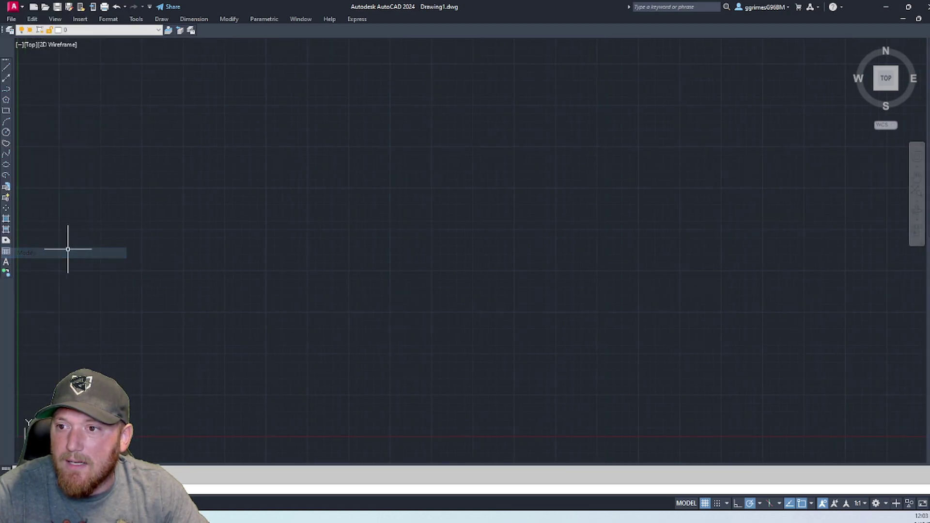
pyautogui.rightClick(5, 60)
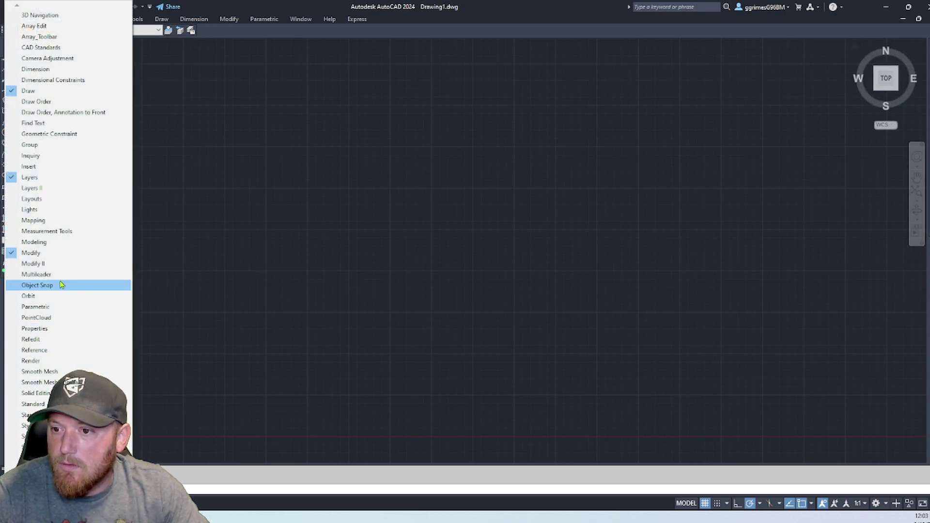
pyautogui.click(118, 285)
pyautogui.rightClick(6, 62)
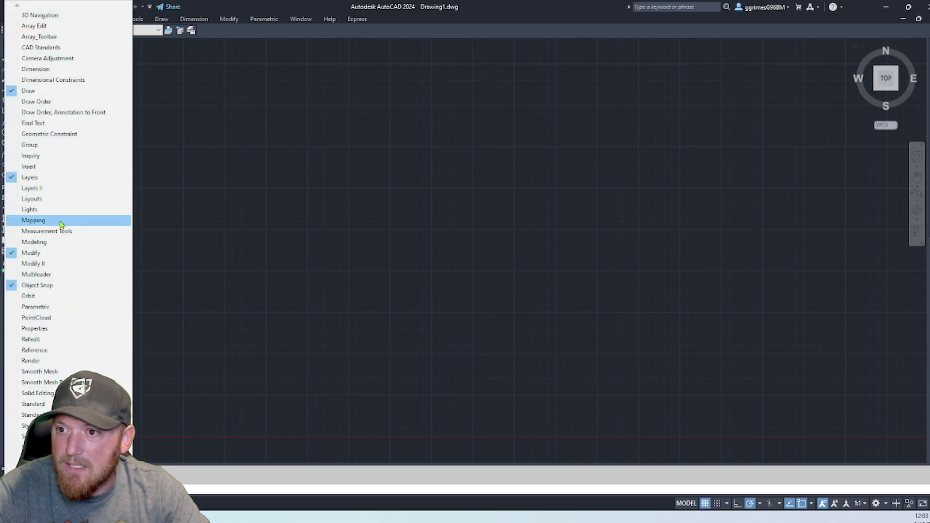
pyautogui.press('Escape')
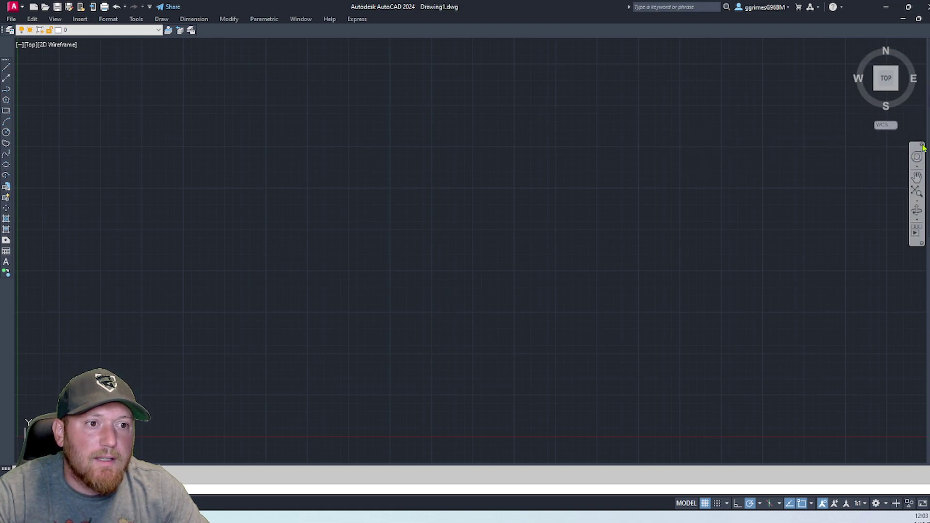
# Close the navigation bar and select WCS as the coordinate system below the ViewCube.
pyautogui.click(892, 126)
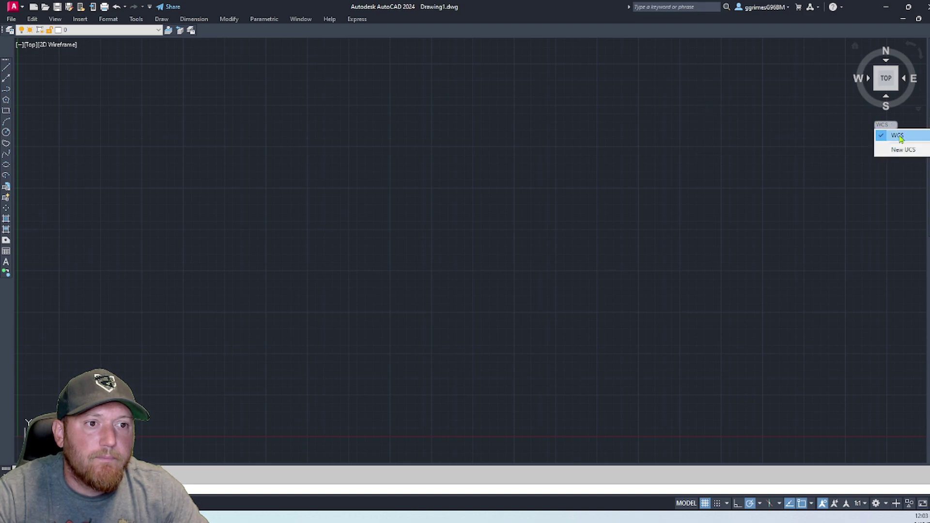
pyautogui.click(896, 136)
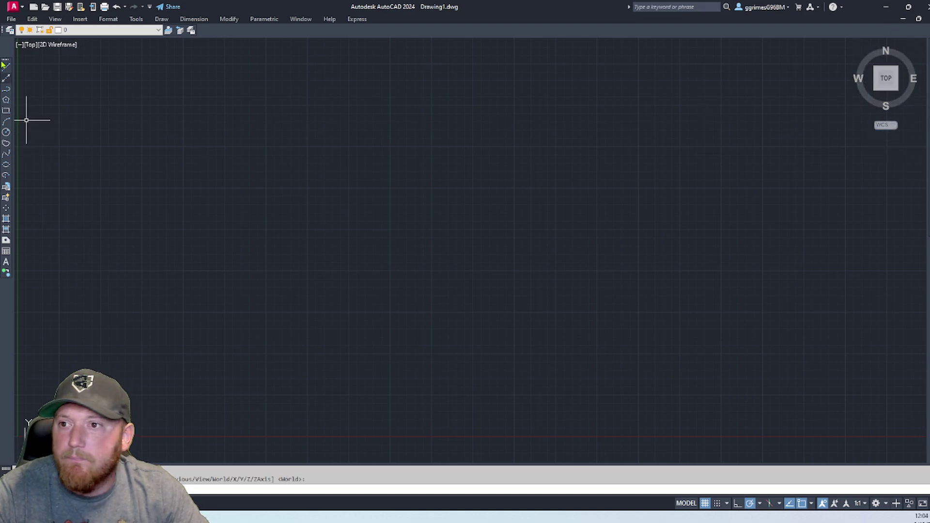
# Shift the vertical Draw toolbar up beneath the Layers toolbar and dock the Modify toolbar vertically beside it.
pyautogui.moveTo(5, 61); pyautogui.dragTo(6, 42)
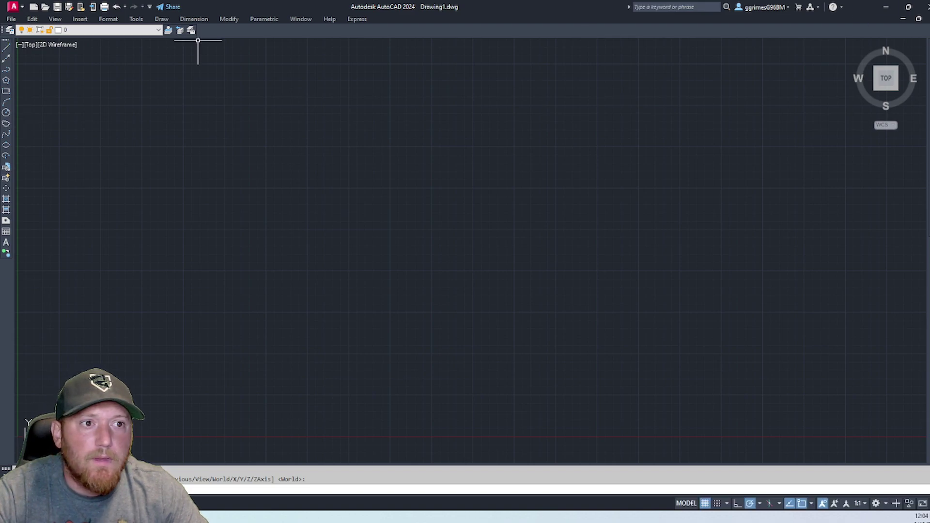
pyautogui.moveTo(198, 41); pyautogui.dragTo(98, 78)
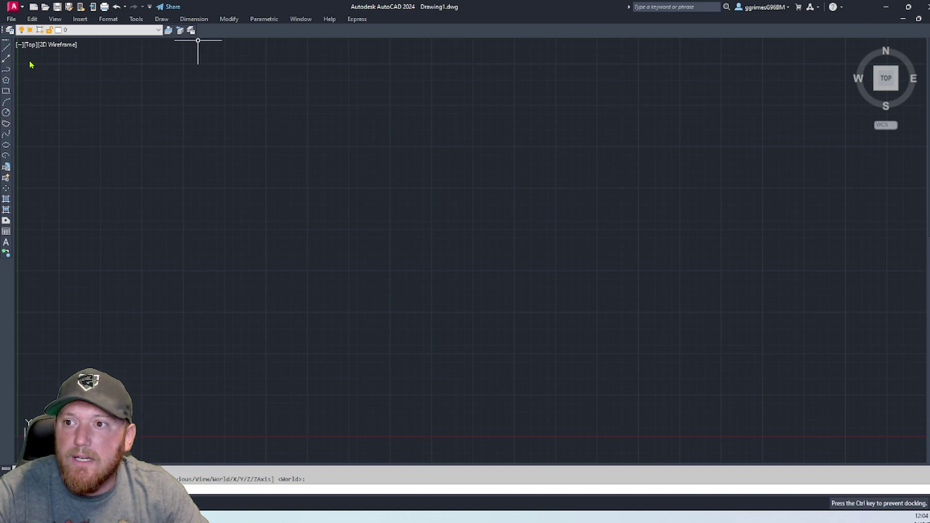
pyautogui.moveTo(16, 46); pyautogui.dragTo(16, 44)
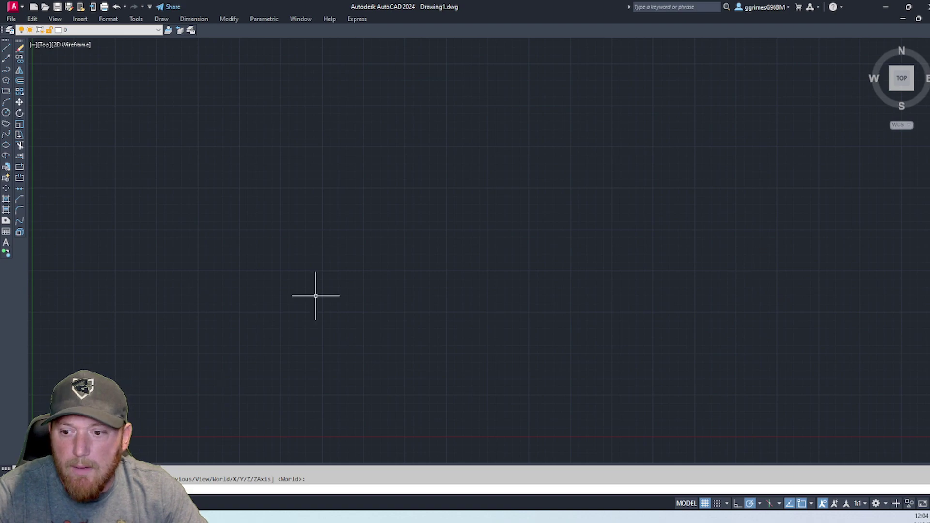
# Turn on the AutoCAD Properties toolbar so it sits docked beneath the Layers toolbar.
pyautogui.click(136, 19)
pyautogui.moveTo(146, 51)
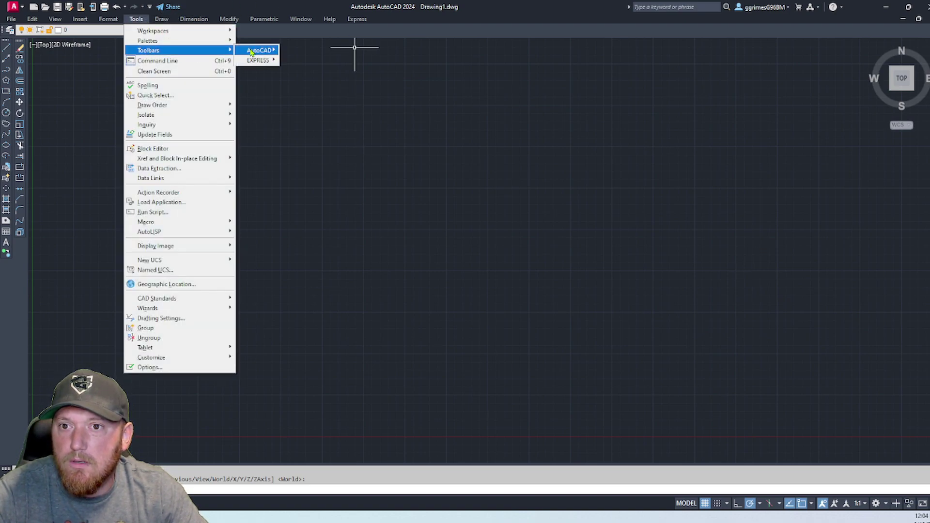
pyautogui.moveTo(251, 51)
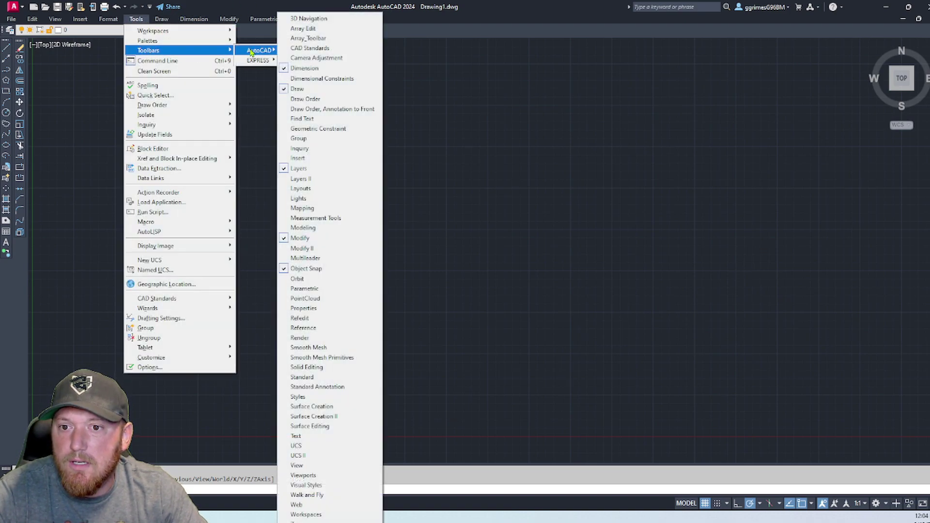
pyautogui.click(310, 308)
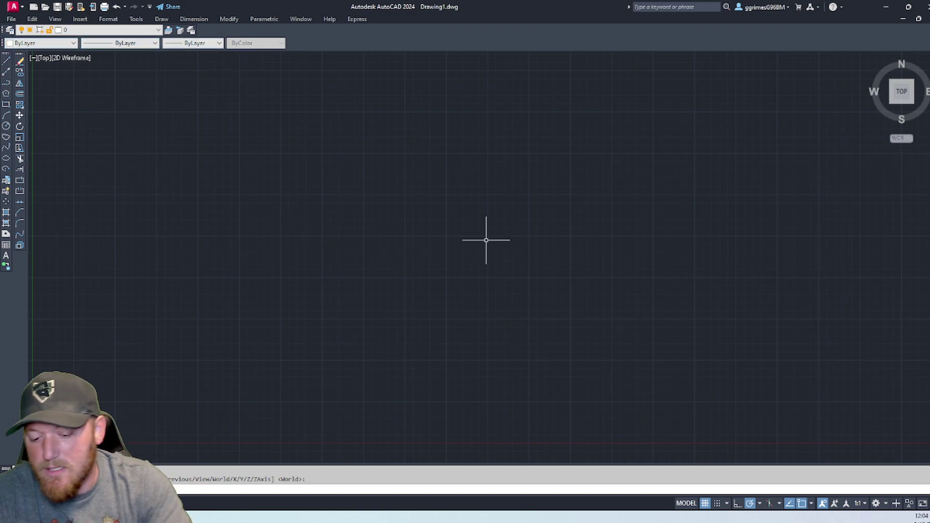
# Open the Properties palette and dock it along the drawing area's right side.
pyautogui.write('mo')
pyautogui.press('Return')
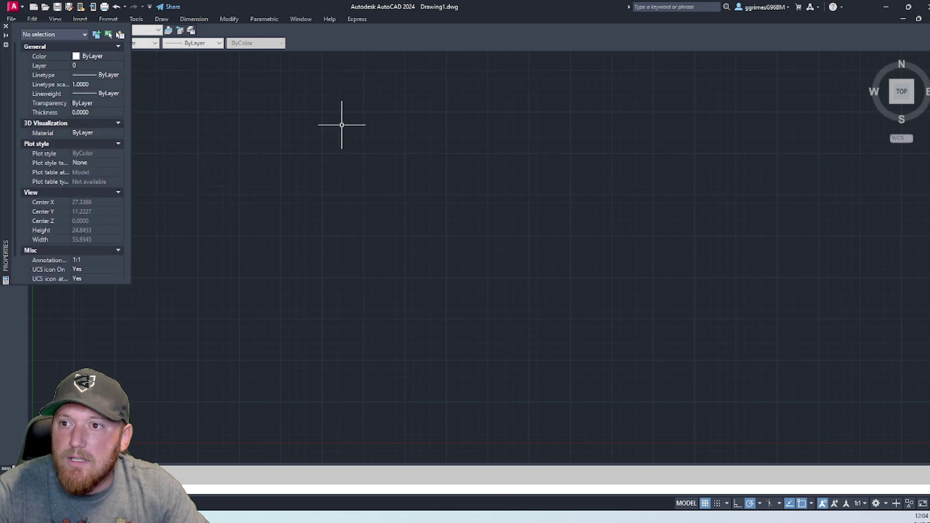
pyautogui.moveTo(5, 68); pyautogui.dragTo(881, 116)
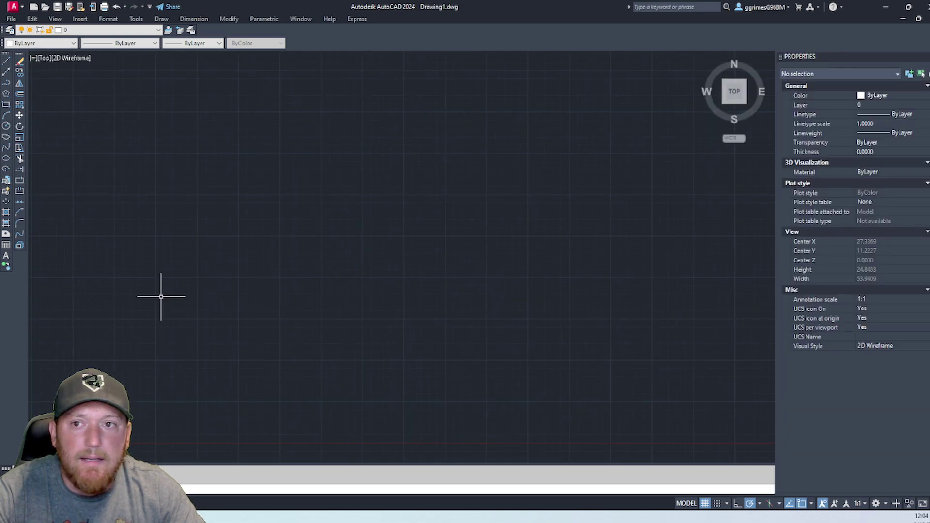
# Dock the Dimension and Object Snap toolbars vertically beside the Properties palette, and the Text toolbar beside the Layers toolbar.
pyautogui.rightClick(6, 160)
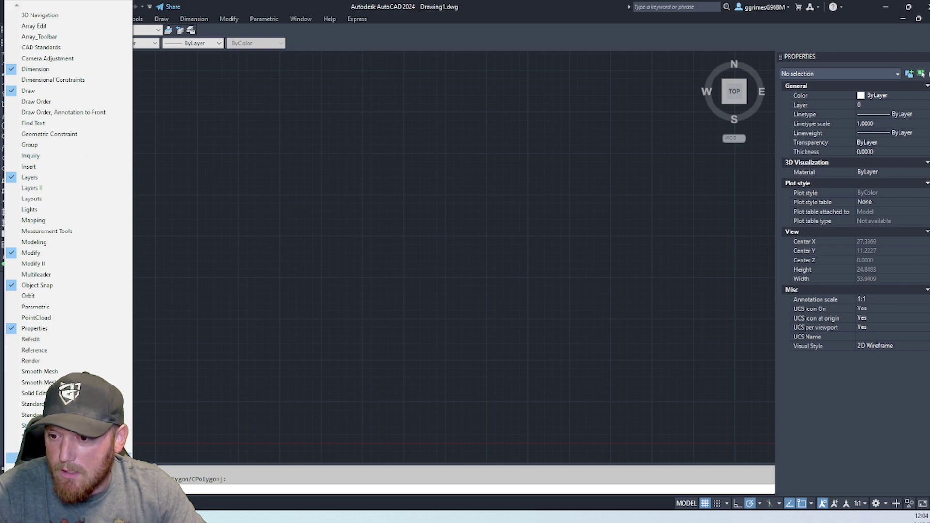
pyautogui.press('Escape')
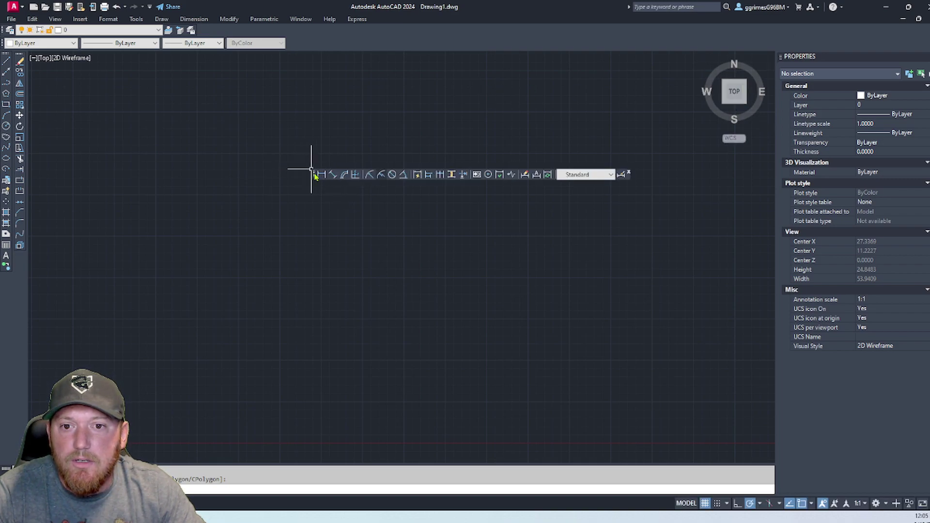
pyautogui.moveTo(315, 177); pyautogui.dragTo(766, 92)
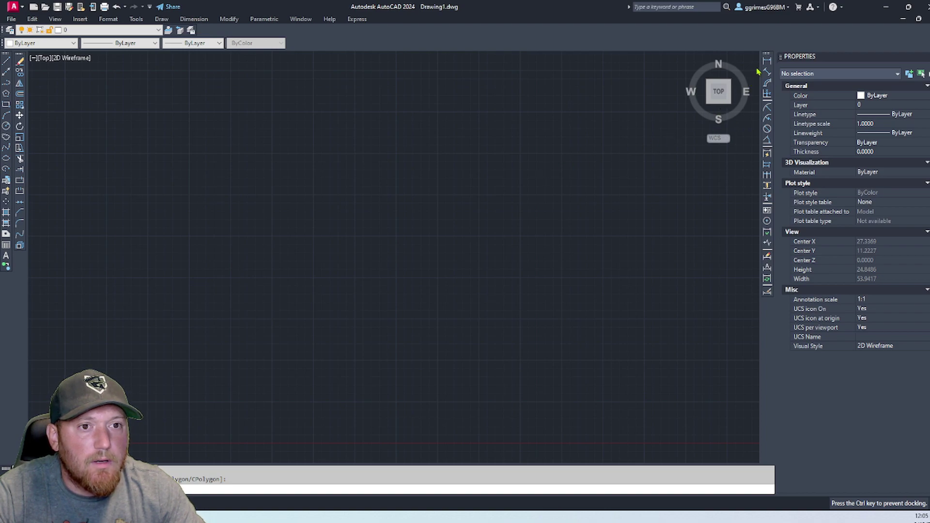
pyautogui.moveTo(754, 76); pyautogui.dragTo(255, 33)
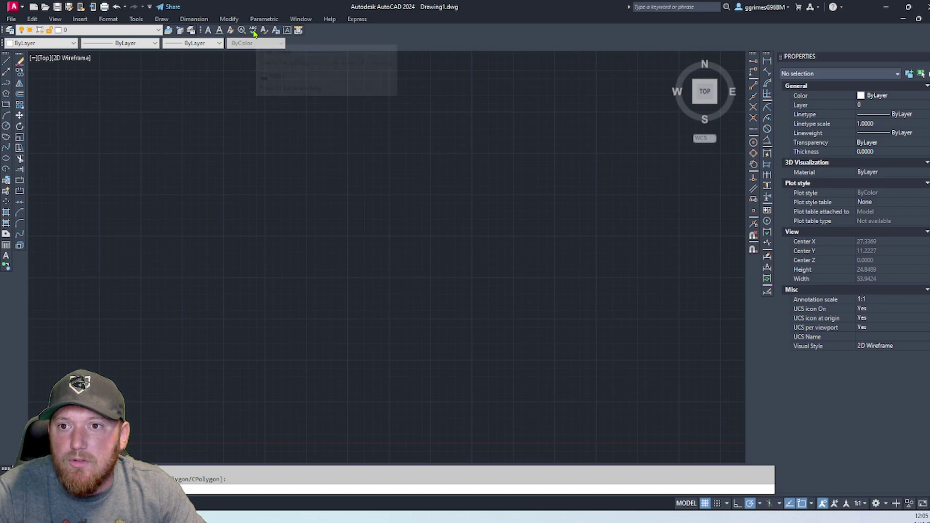
# Turn on the Zoom toolbar and dock it horizontally beside the Properties toolbar, below the Text toolbar.
pyautogui.rightClick(2, 190)
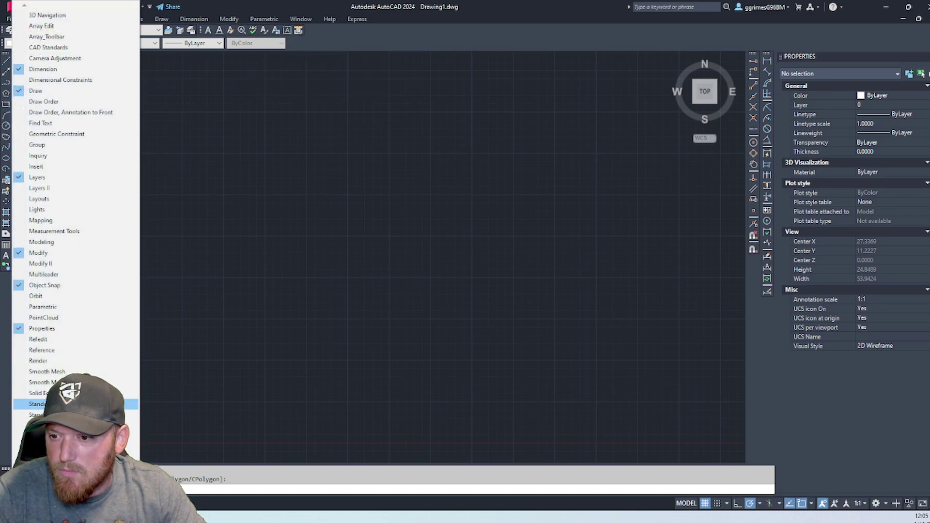
pyautogui.scroll(-1, 63, 193)
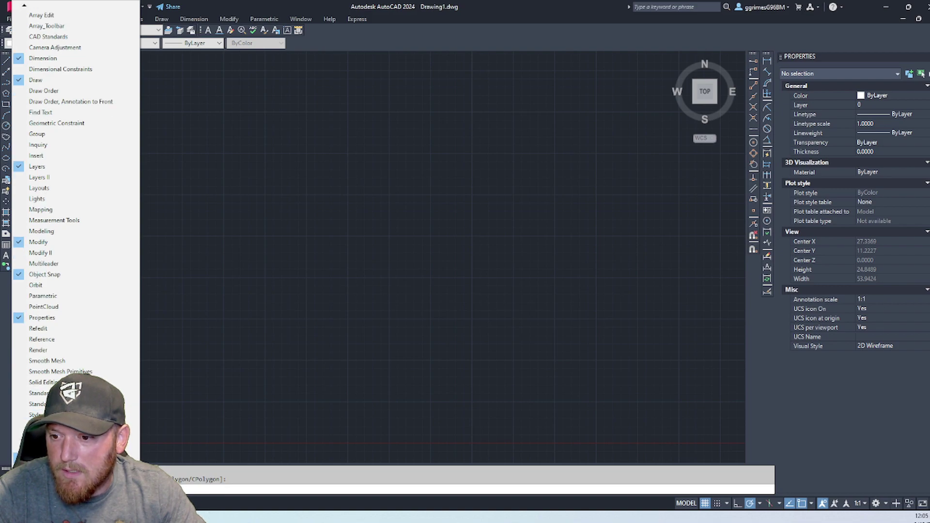
pyautogui.scroll(-7, 73, 194)
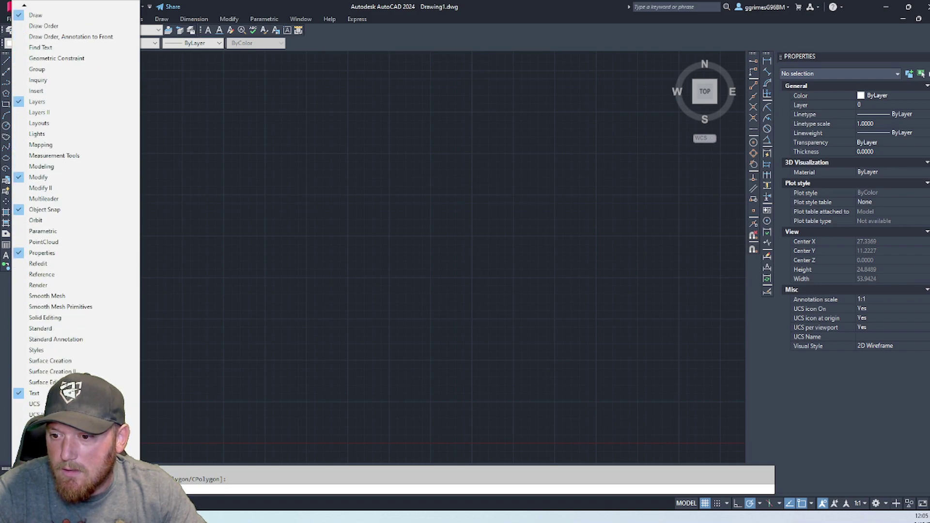
pyautogui.press('Escape')
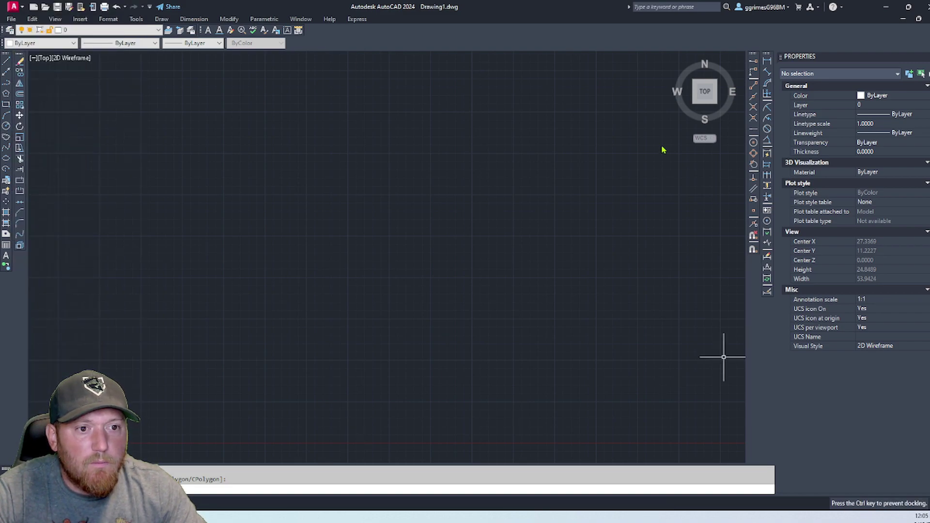
pyautogui.moveTo(496, 208); pyautogui.dragTo(358, 77)
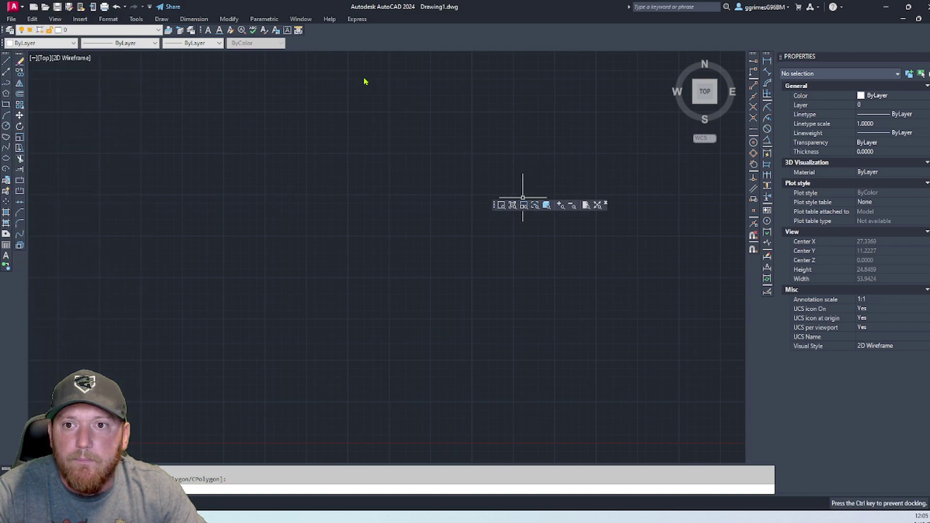
pyautogui.moveTo(346, 47)
pyautogui.mouseDown()
pyautogui.moveTo(347, 57)
pyautogui.moveTo(341, 44)
pyautogui.mouseUp()
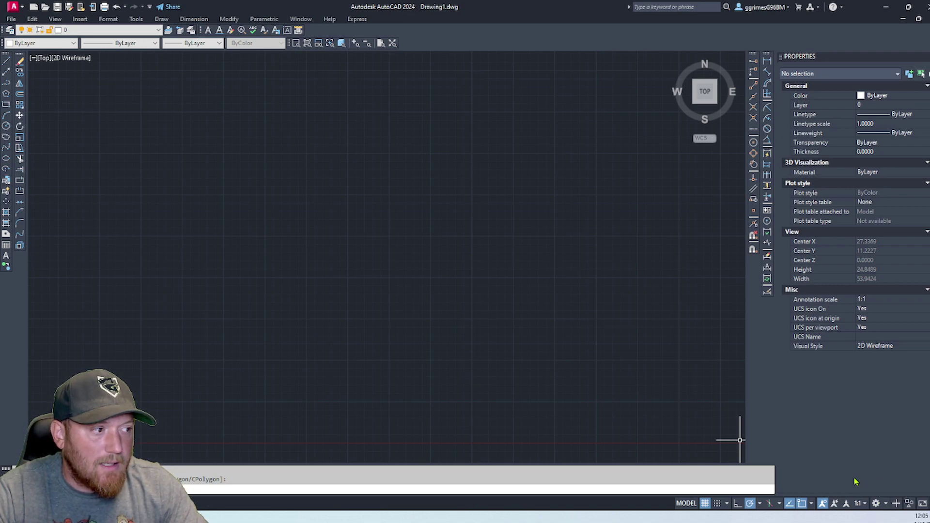
# Save the current layout as a new workspace named "Classic workspace".
pyautogui.click(887, 504)
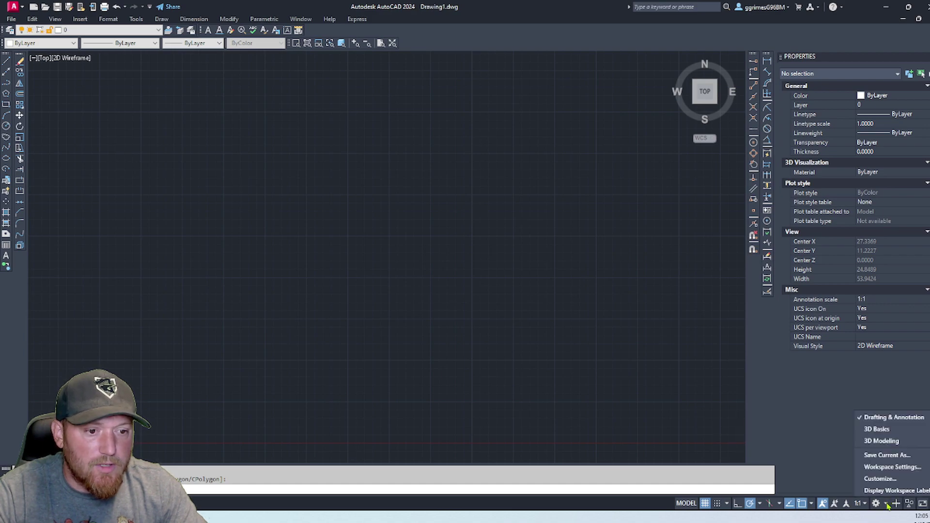
pyautogui.click(890, 456)
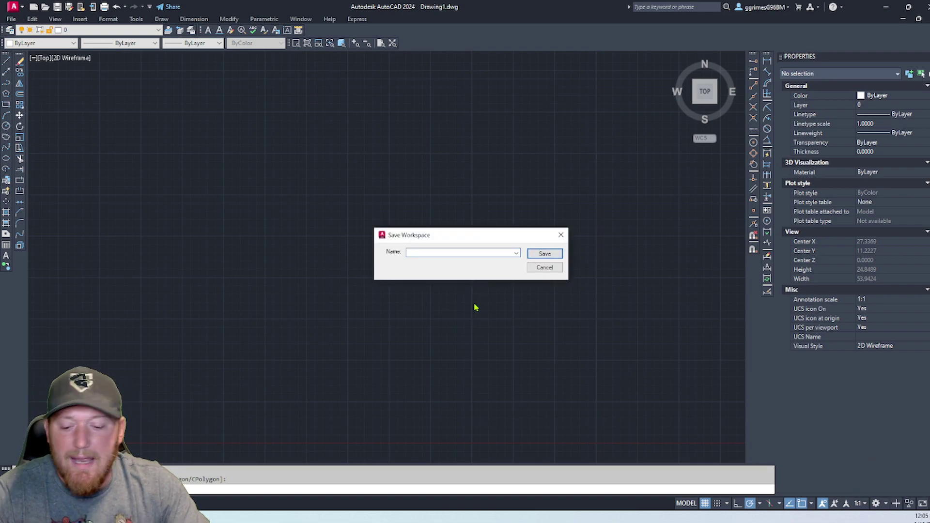
pyautogui.write('Classi')
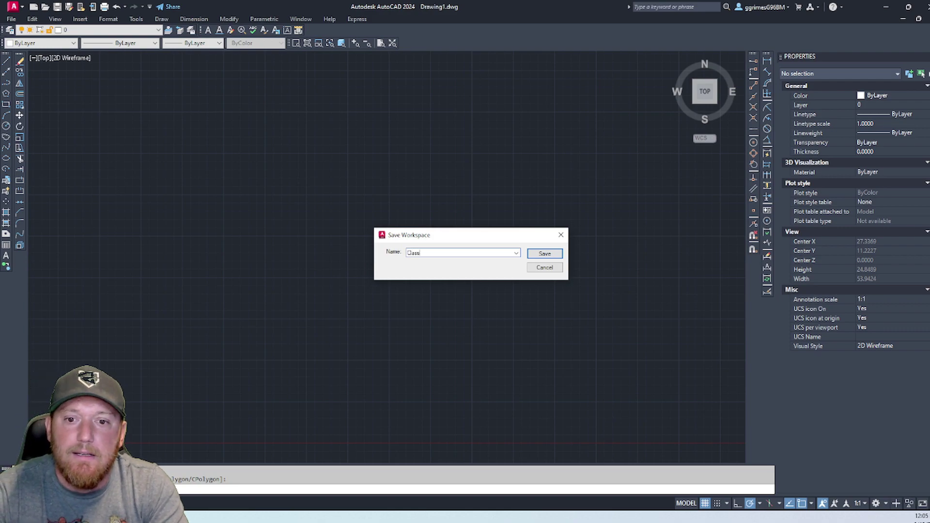
pyautogui.write('c worksp')
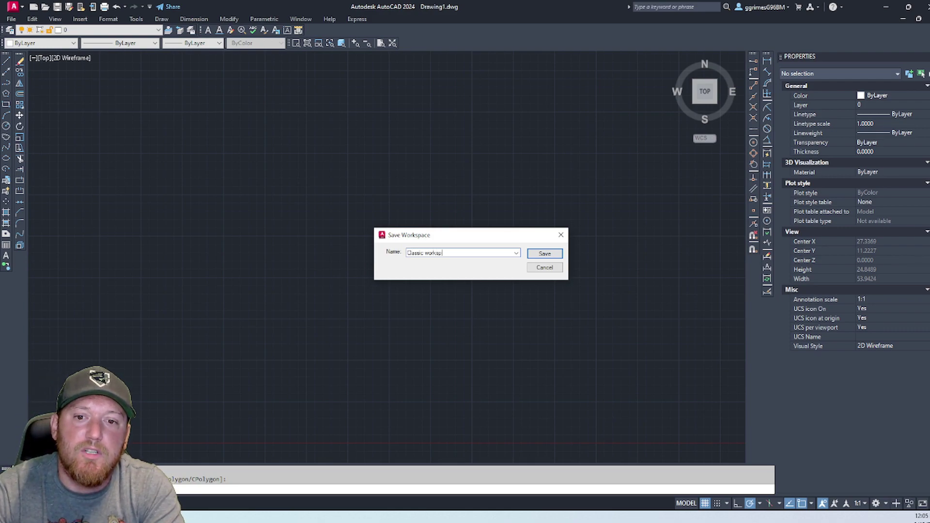
pyautogui.write('ace')
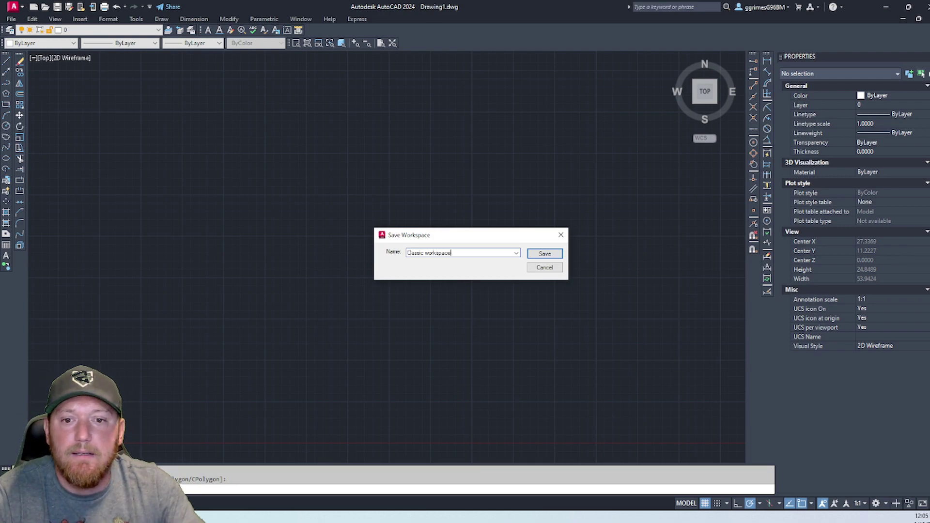
pyautogui.click(543, 253)
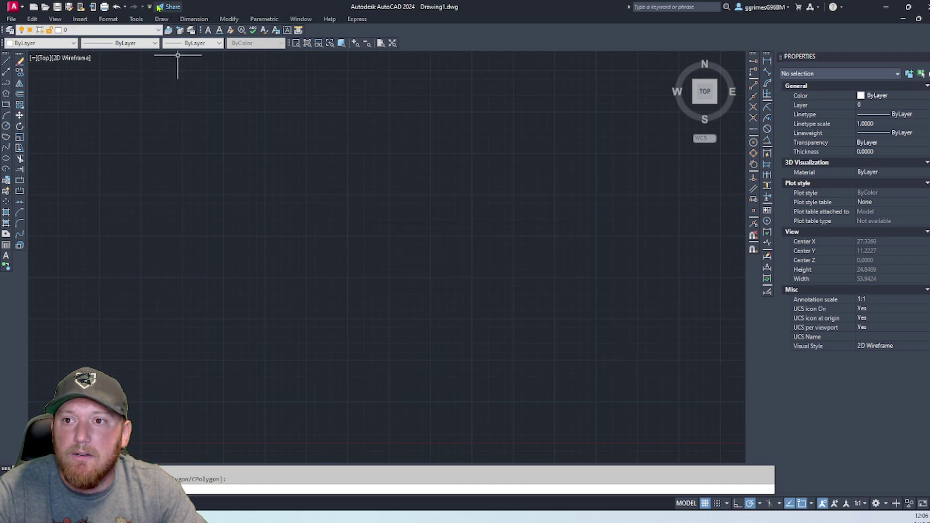
pyautogui.click(148, 7)
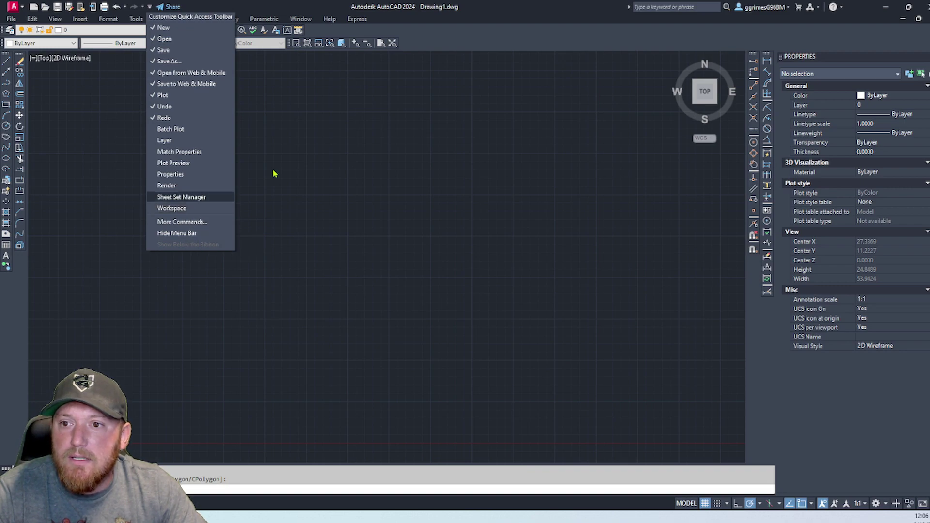
pyautogui.click(469, 96)
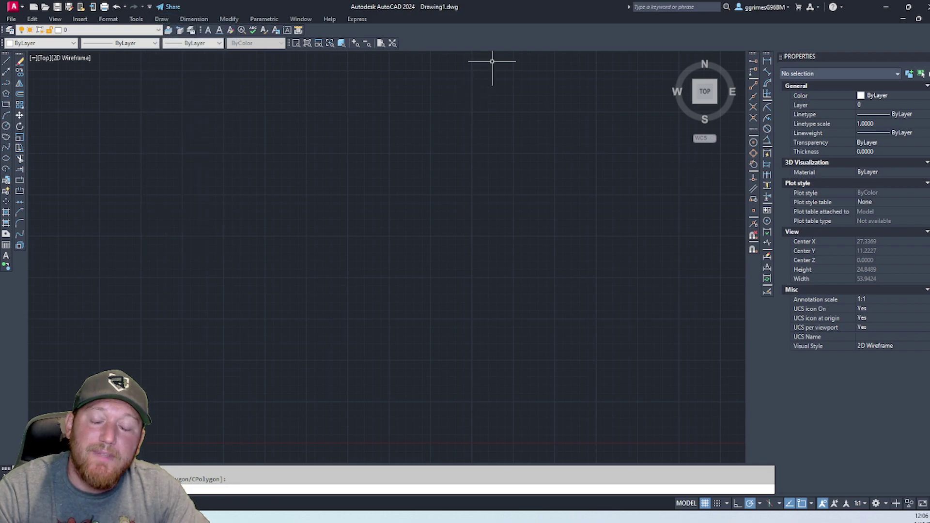